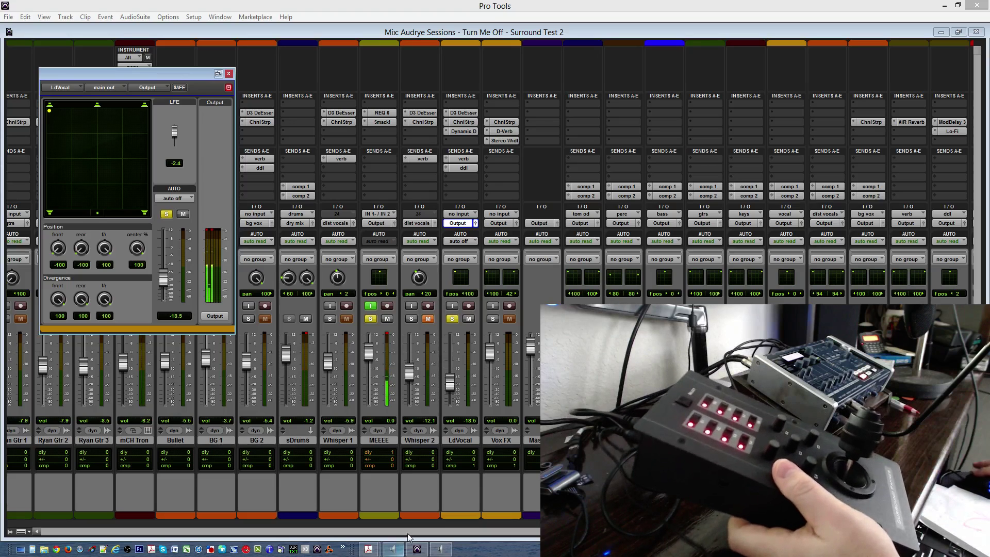
# Step: Bring the MCS-Panner MIDI Adapter manual forward and highlight Tascam TMD-8000 in the supported mixers line
pyautogui.moveTo(369, 549)
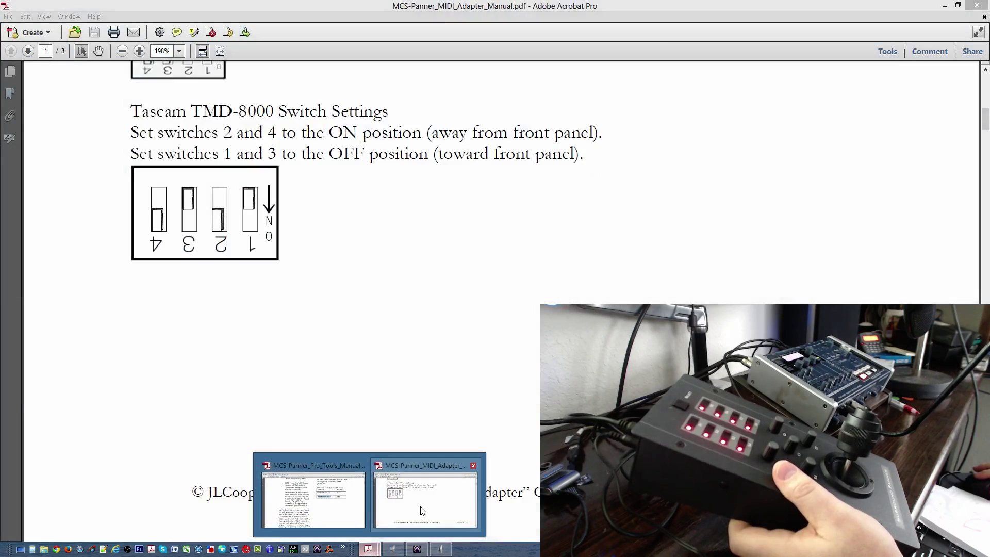
pyautogui.click(422, 511)
pyautogui.scroll(15, 527, 426)
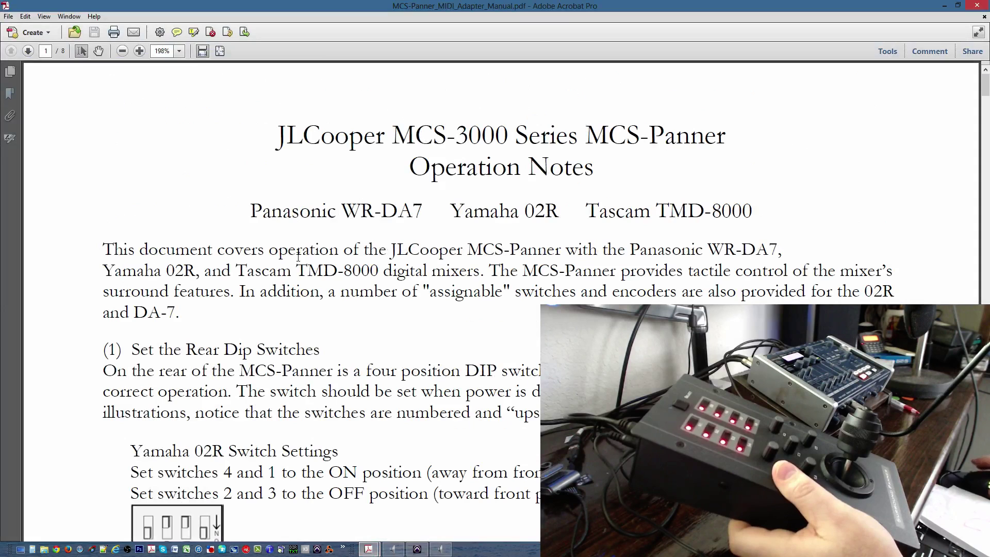
pyautogui.moveTo(253, 210); pyautogui.dragTo(741, 221)
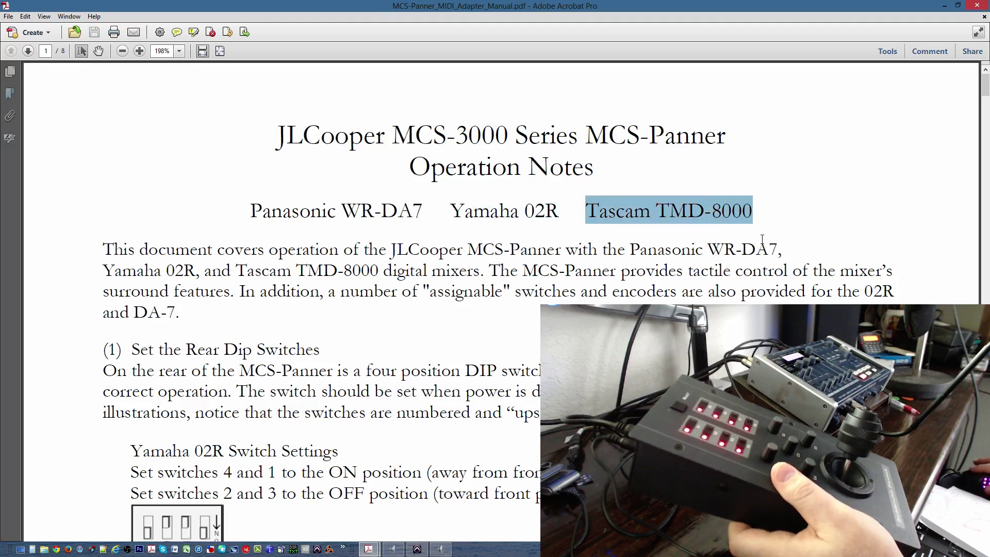
# Step: Scroll through the rear DIP switch settings for Yamaha 02R and Panasonic WR-DA7, then back up
pyautogui.scroll(-4, 763, 239)
pyautogui.scroll(3, 464, 309)
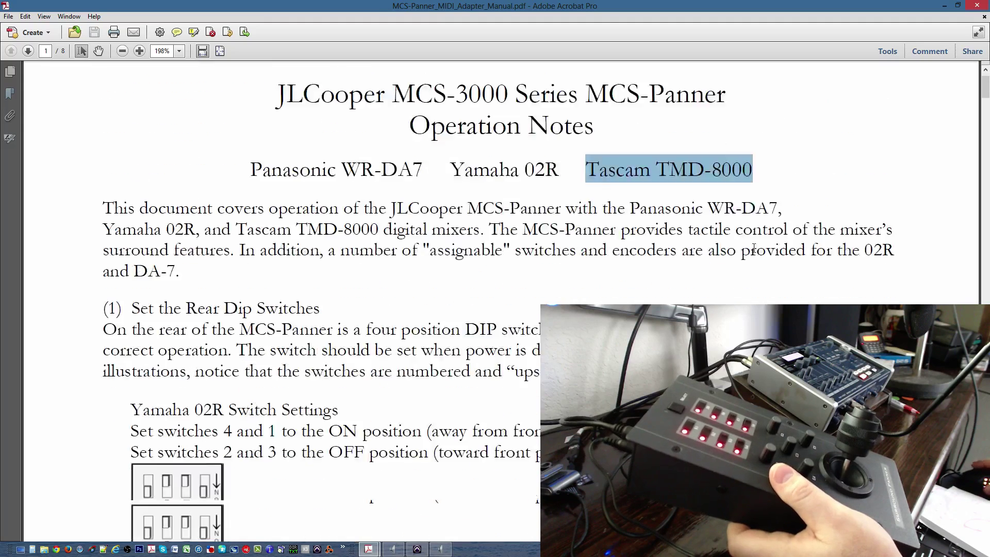
pyautogui.scroll(-2, 252, 396)
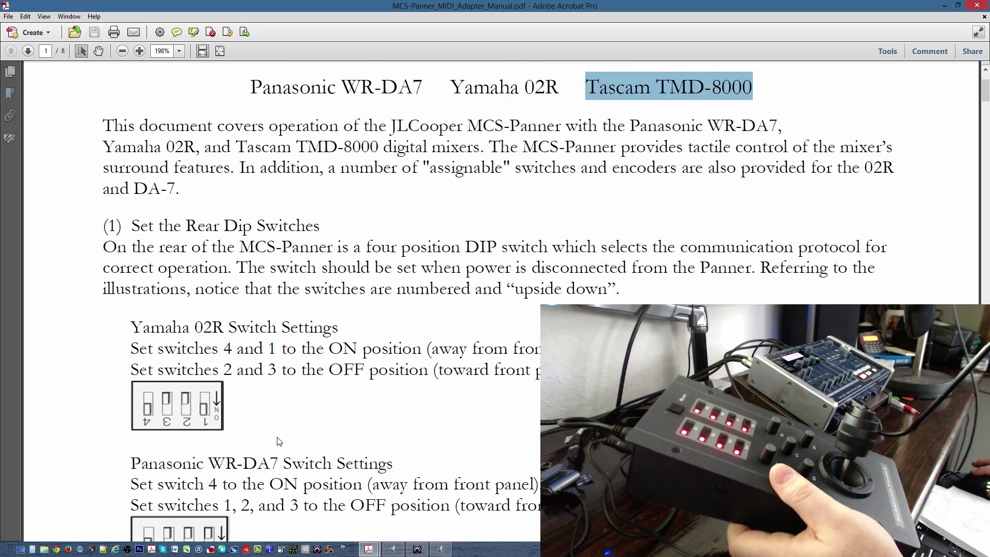
pyautogui.scroll(-3, 278, 441)
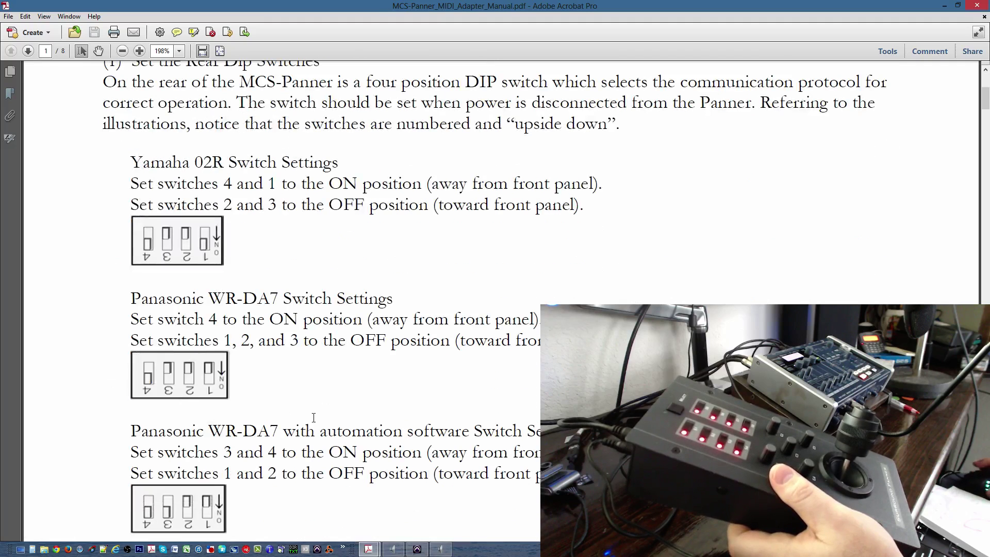
pyautogui.moveTo(208, 431); pyautogui.dragTo(287, 431)
pyautogui.scroll(5, 287, 392)
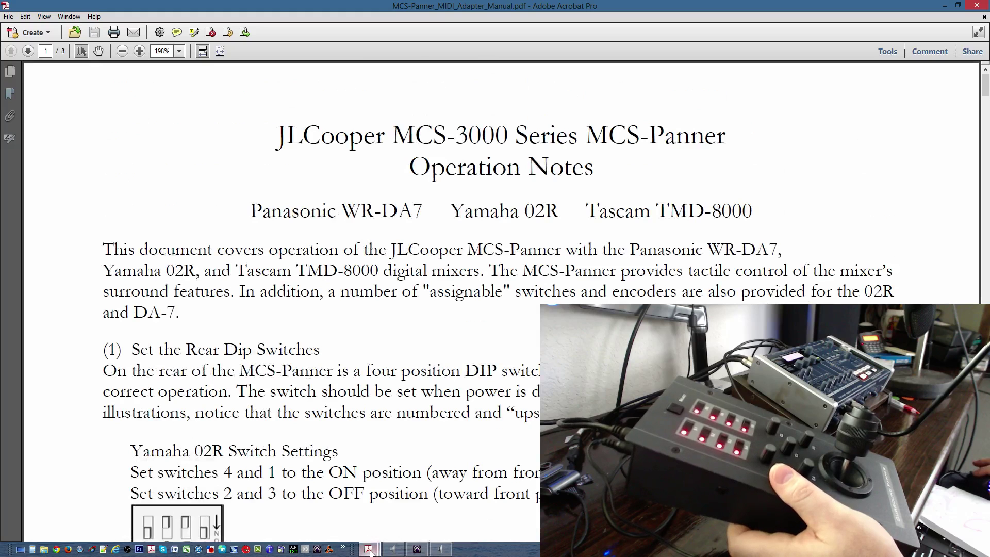
# Step: Open MCS-Panner_Pro_Tools_Manual.pdf, select 'Pro Tools / HD', and reach the DIP Switch Settings table
pyautogui.moveTo(371, 551)
pyautogui.click(313, 498)
pyautogui.scroll(8, 229, 273)
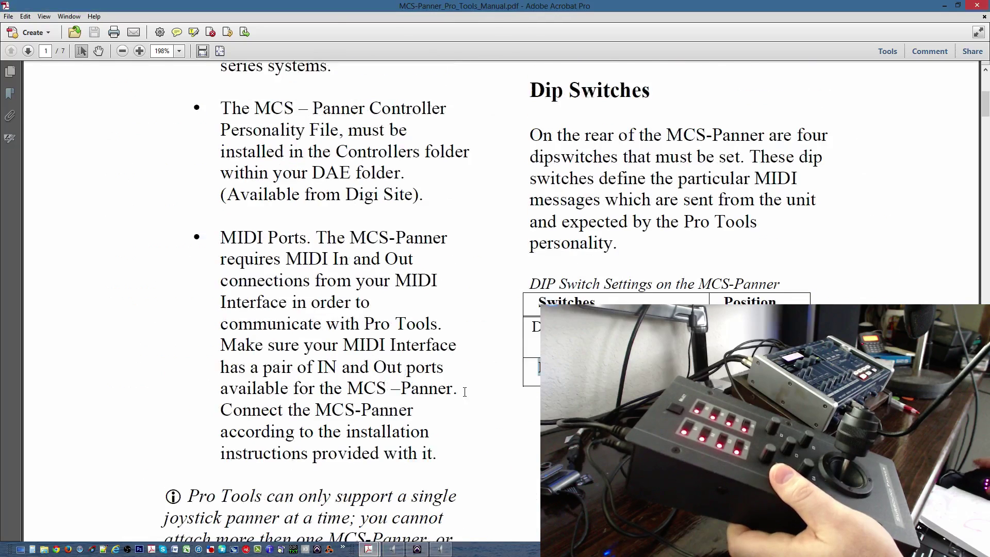
pyautogui.moveTo(221, 292); pyautogui.dragTo(361, 310)
pyautogui.scroll(-3, 366, 310)
pyautogui.scroll(-2, 372, 311)
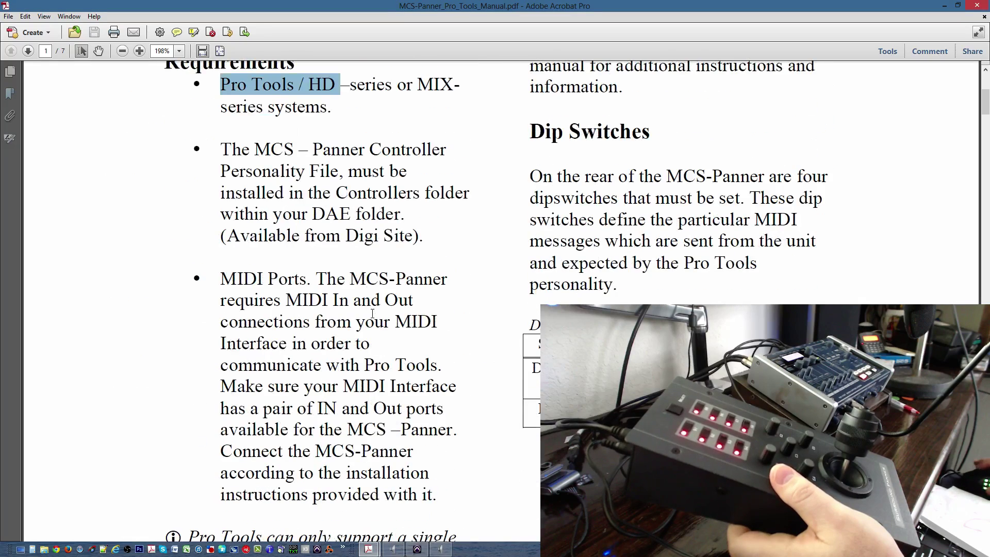
pyautogui.scroll(-5, 372, 313)
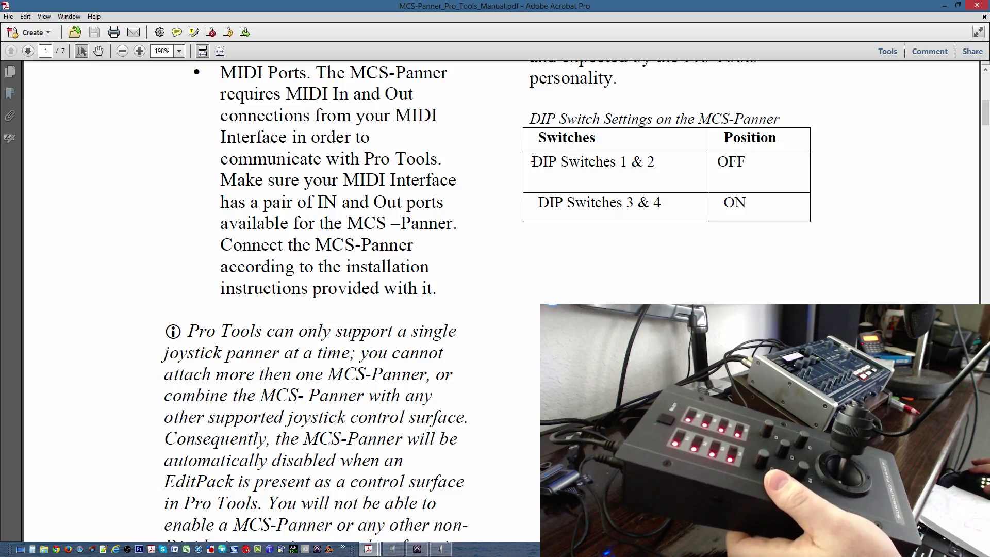
# Step: Highlight the table rows for DIP switches 1 & 2 OFF and switches 3 & 4 ON
pyautogui.moveTo(532, 158); pyautogui.dragTo(686, 160)
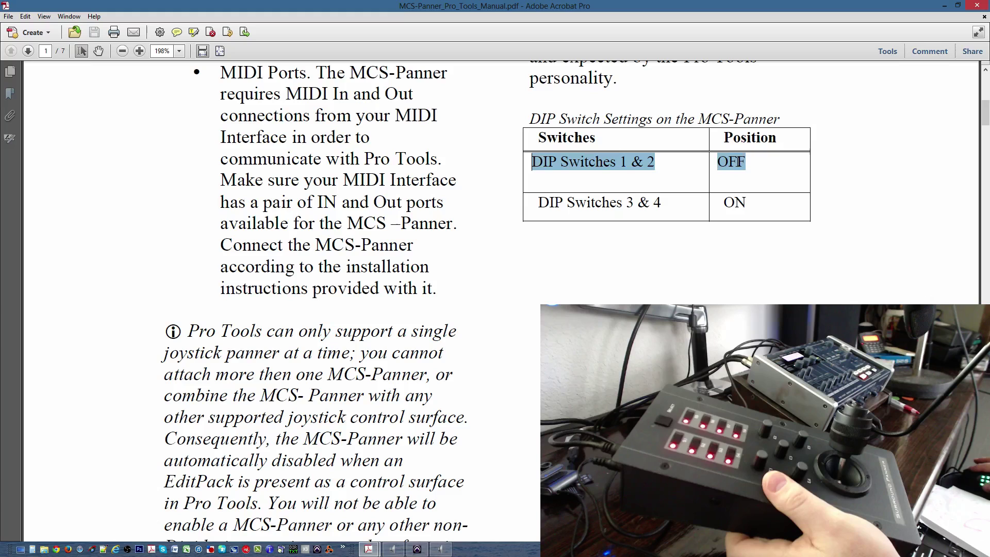
pyautogui.moveTo(756, 165); pyautogui.dragTo(763, 181)
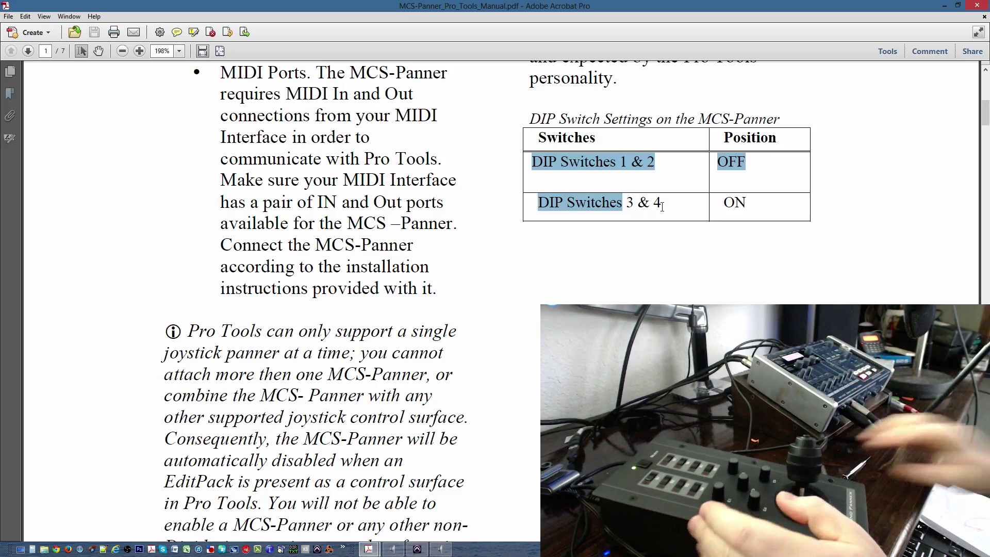
# Step: Return to Pro Tools and confirm via Help > About Pro Tools that it's HD10 10.3.7
pyautogui.click(419, 550)
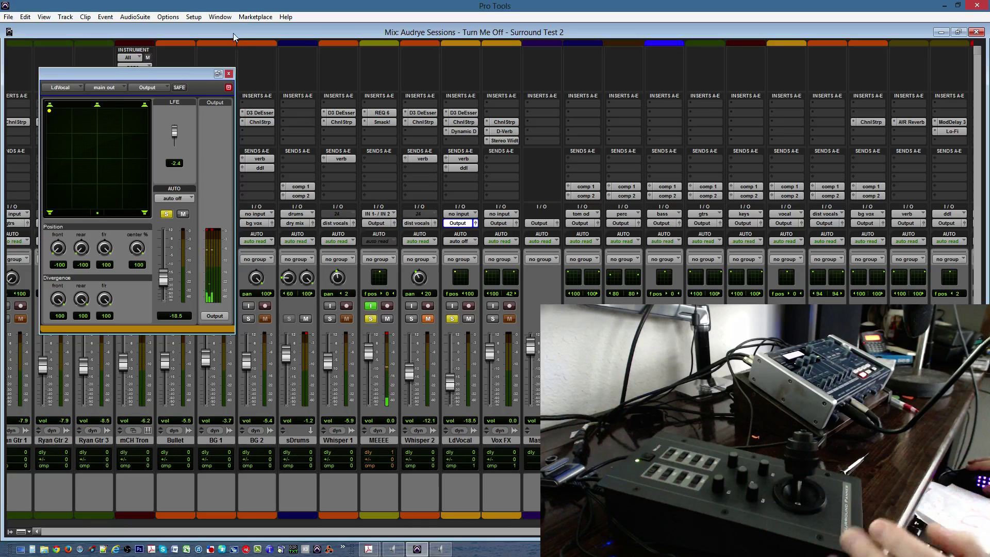
pyautogui.click(283, 17)
pyautogui.click(330, 126)
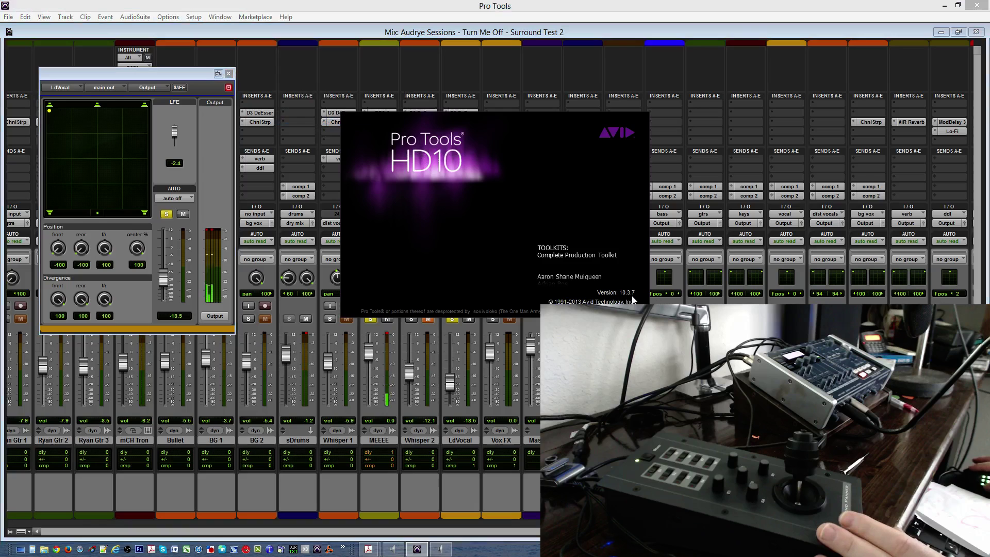
pyautogui.click(627, 214)
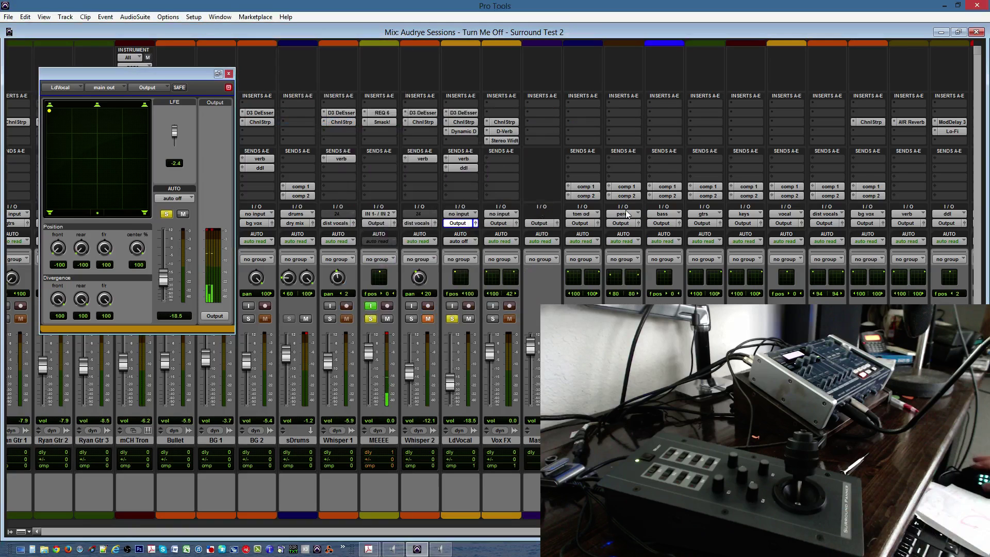
pyautogui.click(243, 17)
# Step: In Setup > Peripherals > MIDI Controllers, set controller #1's type to SurroundPanner
pyautogui.moveTo(220, 17)
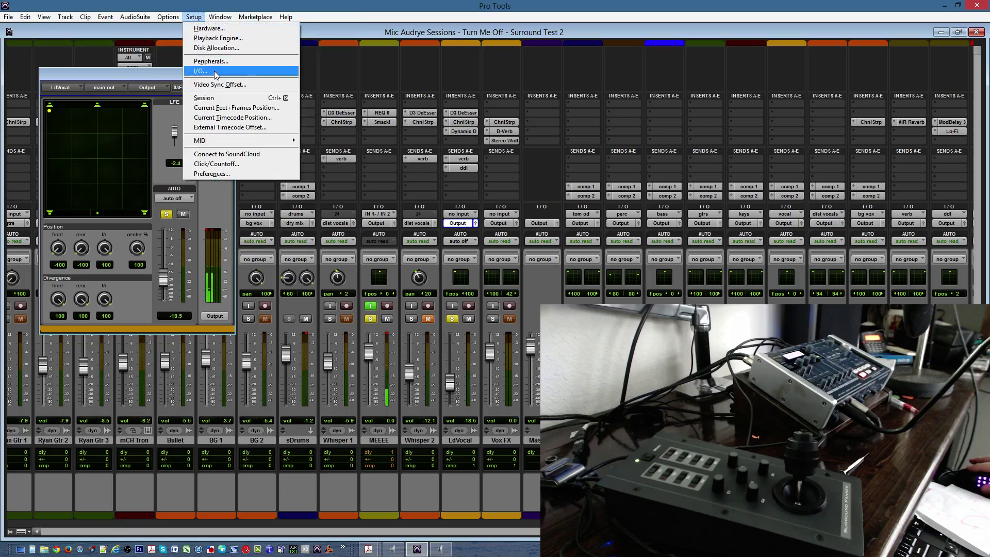
pyautogui.click(213, 61)
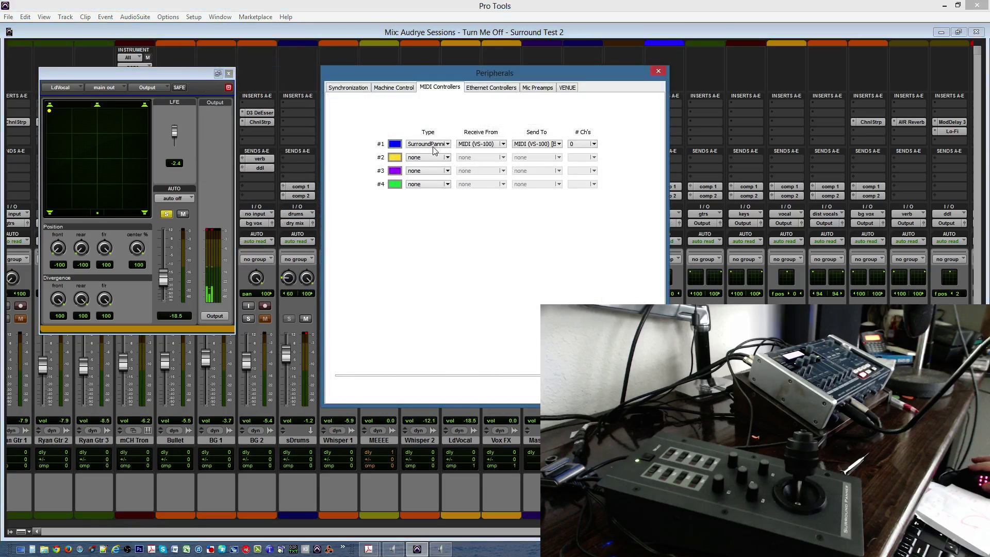
pyautogui.doubleClick(447, 146)
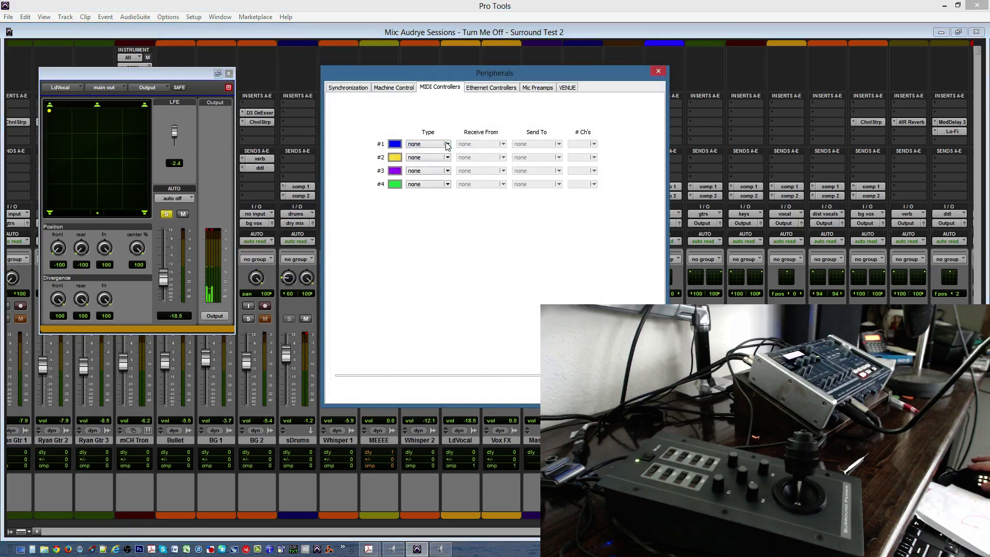
pyautogui.click(447, 147)
pyautogui.click(444, 187)
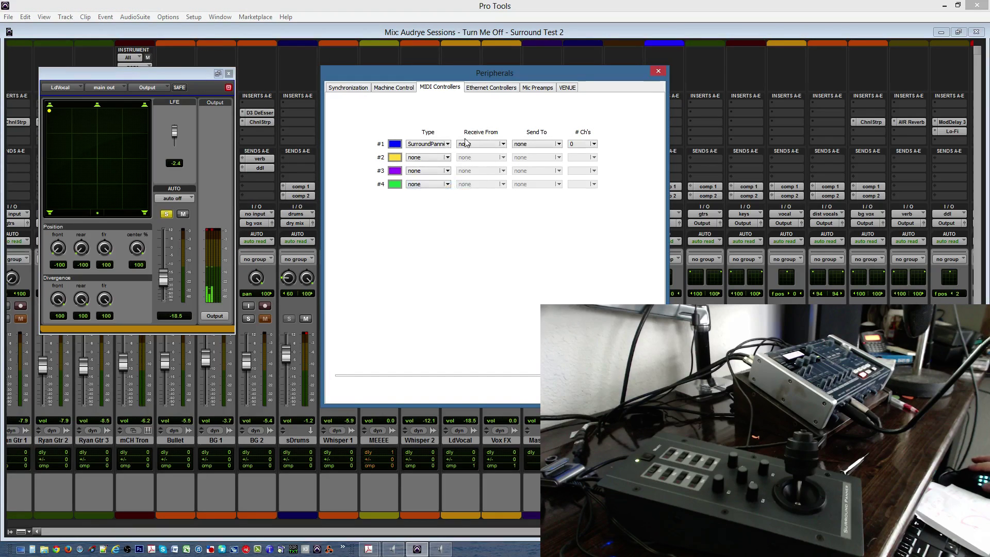
# Step: Set controller #1 Receive From and Send To to Predefined > MIDI (VS-100), then close the dialog
pyautogui.click(503, 145)
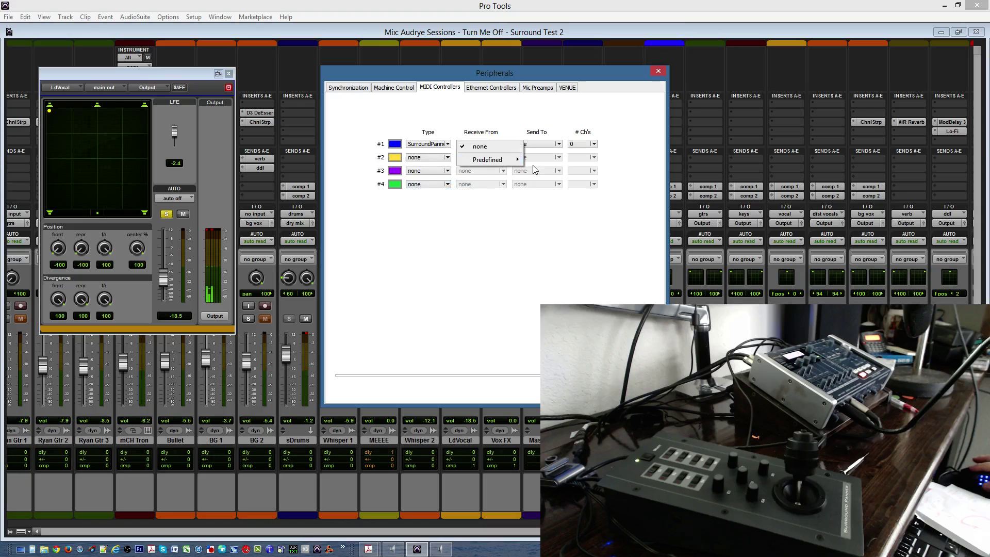
pyautogui.moveTo(519, 162)
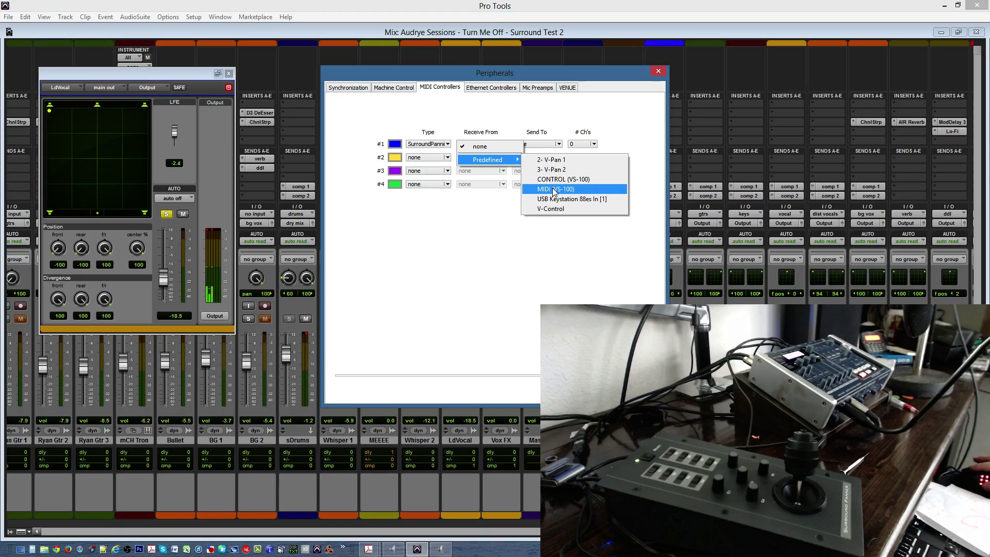
pyautogui.click(554, 190)
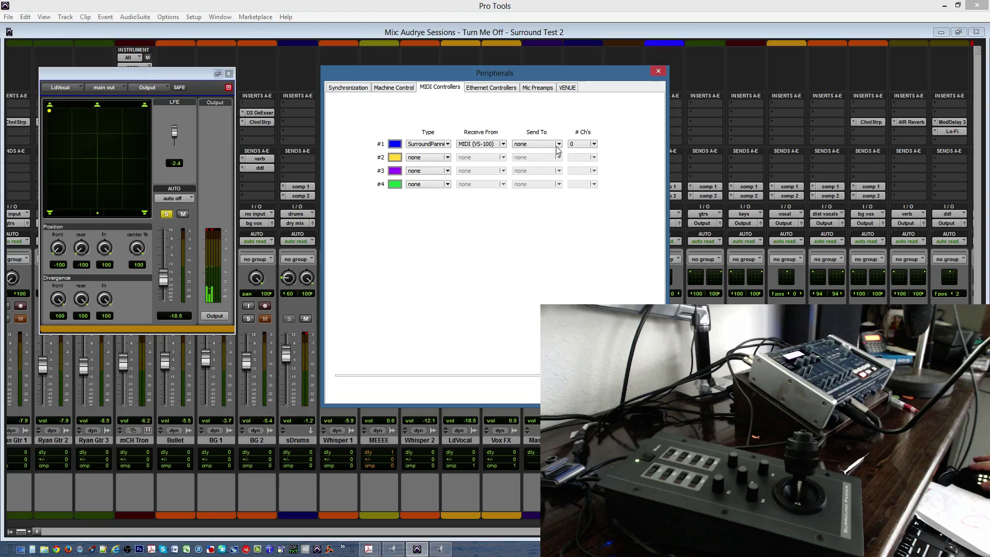
pyautogui.click(557, 145)
pyautogui.moveTo(549, 160)
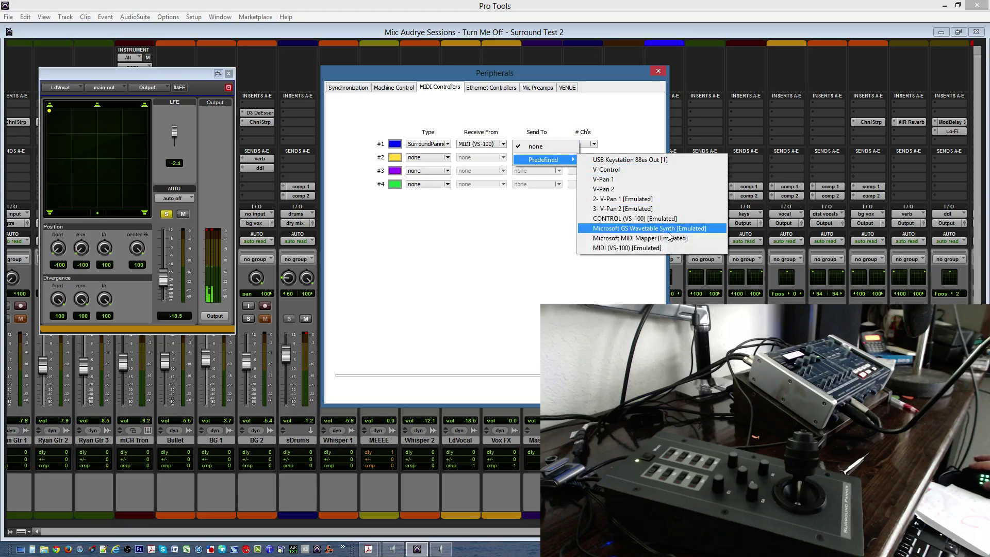
pyautogui.click(640, 249)
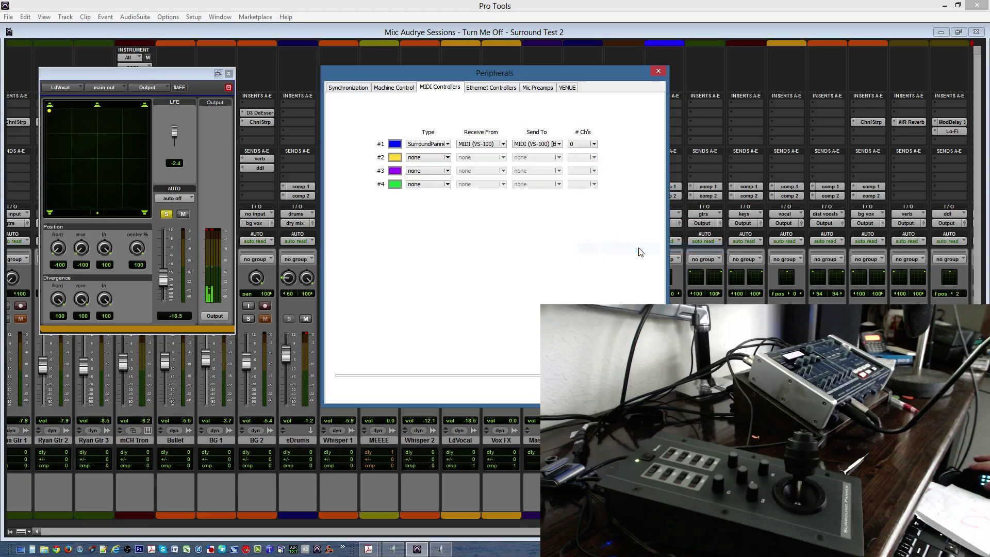
pyautogui.press('Return')
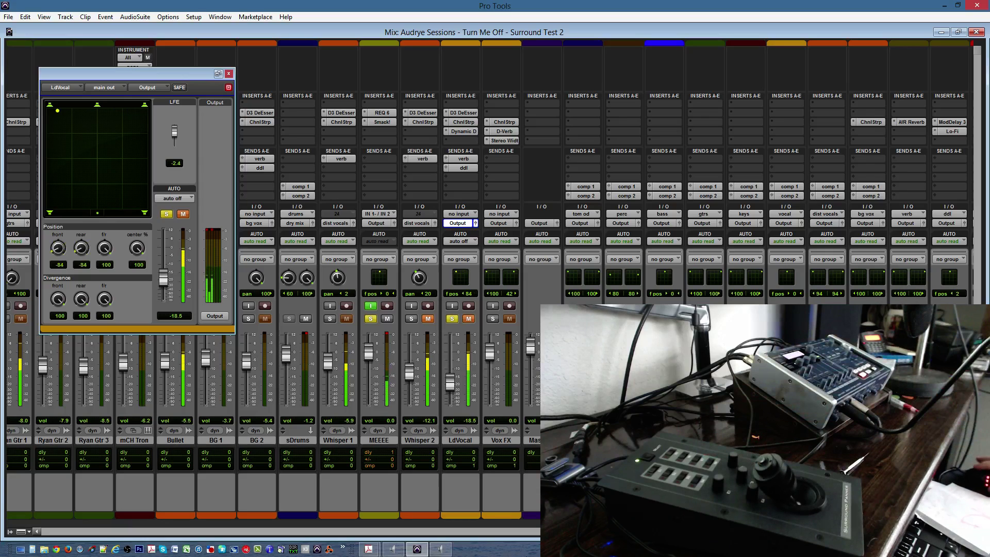
# Step: Bring the MCS-Panner manual forward and scroll past the knob table to page 2's Select and S1–S4 switch table
pyautogui.moveTo(368, 549)
pyautogui.click(315, 495)
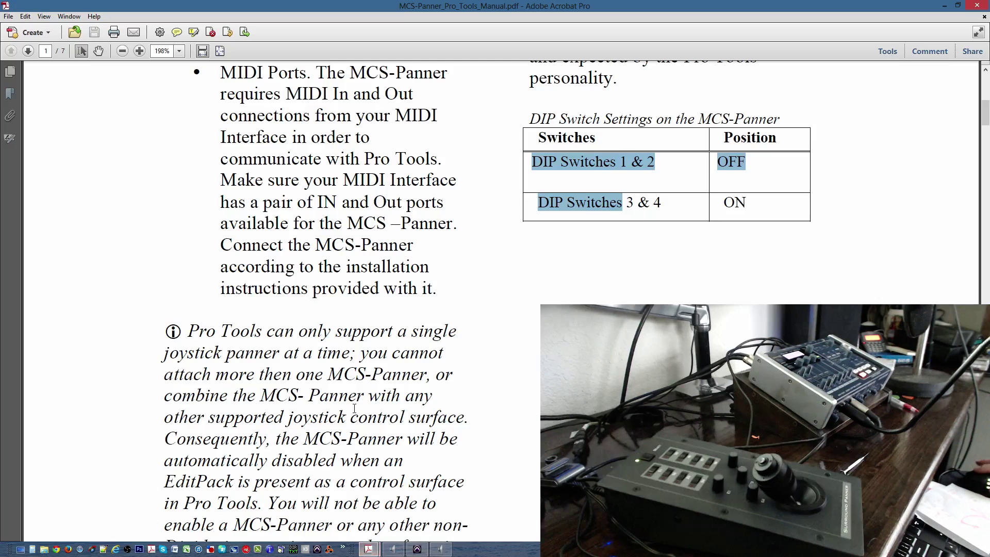
pyautogui.scroll(-15, 355, 408)
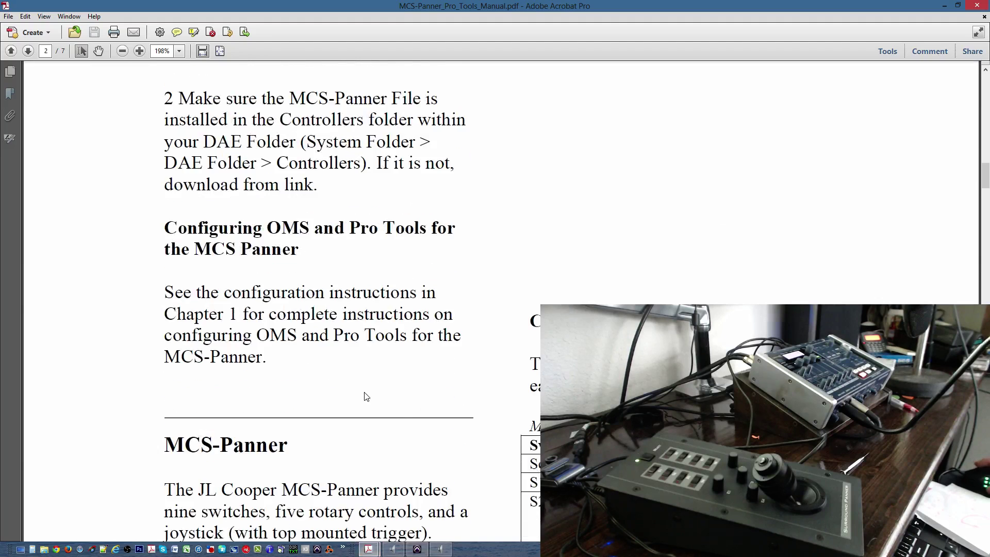
pyautogui.scroll(-6, 366, 396)
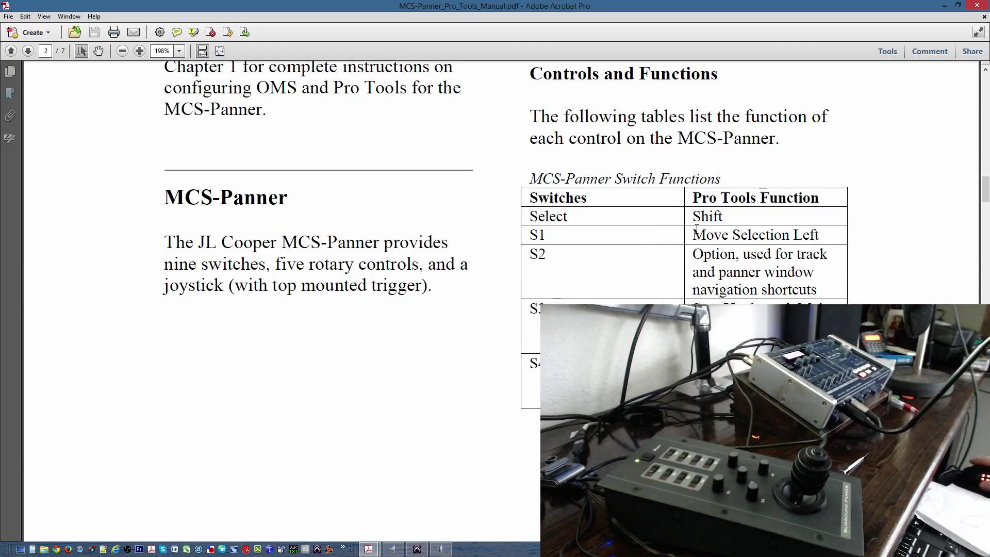
pyautogui.scroll(-15, 746, 257)
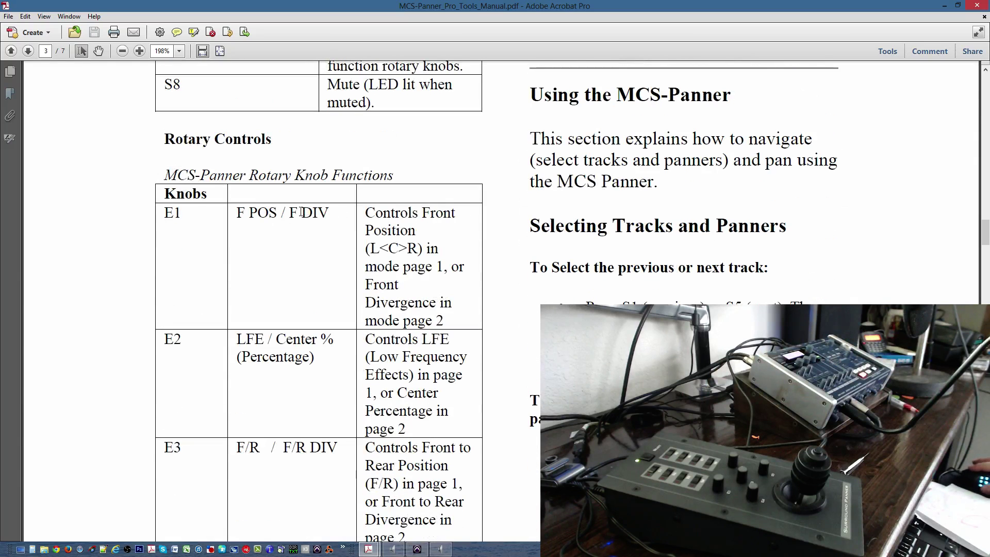
pyautogui.scroll(-3, 342, 366)
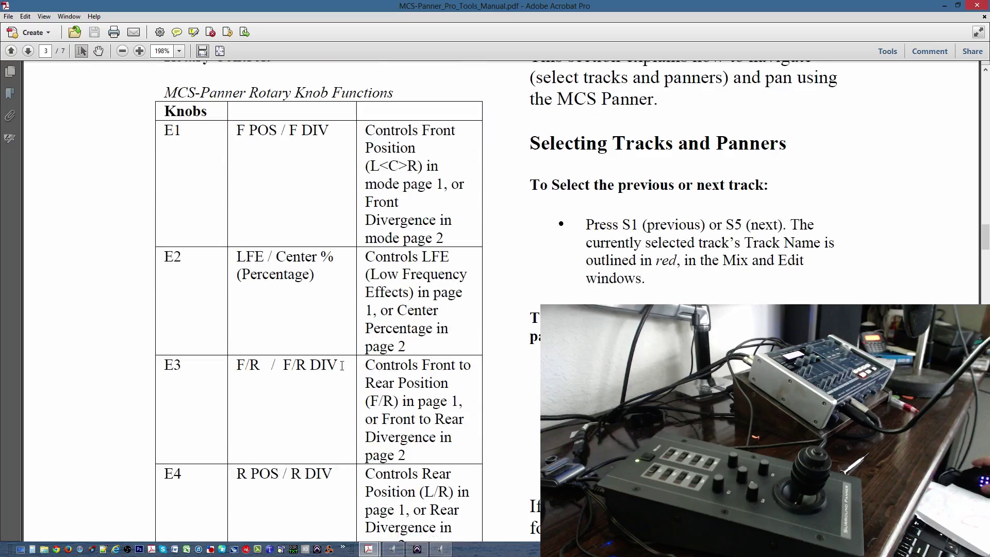
pyautogui.scroll(-3, 302, 370)
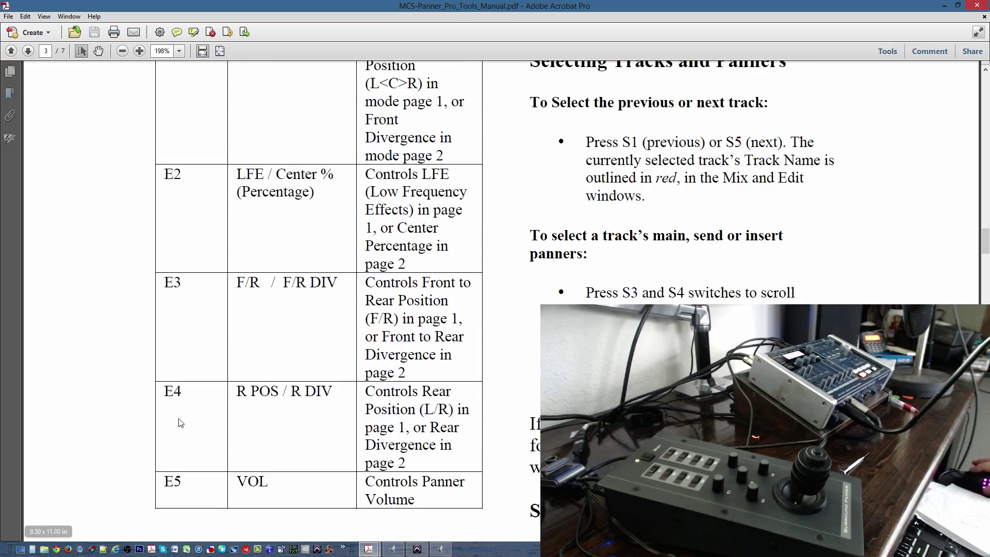
pyautogui.scroll(-5, 386, 441)
pyautogui.scroll(5, 384, 438)
pyautogui.scroll(20, 384, 437)
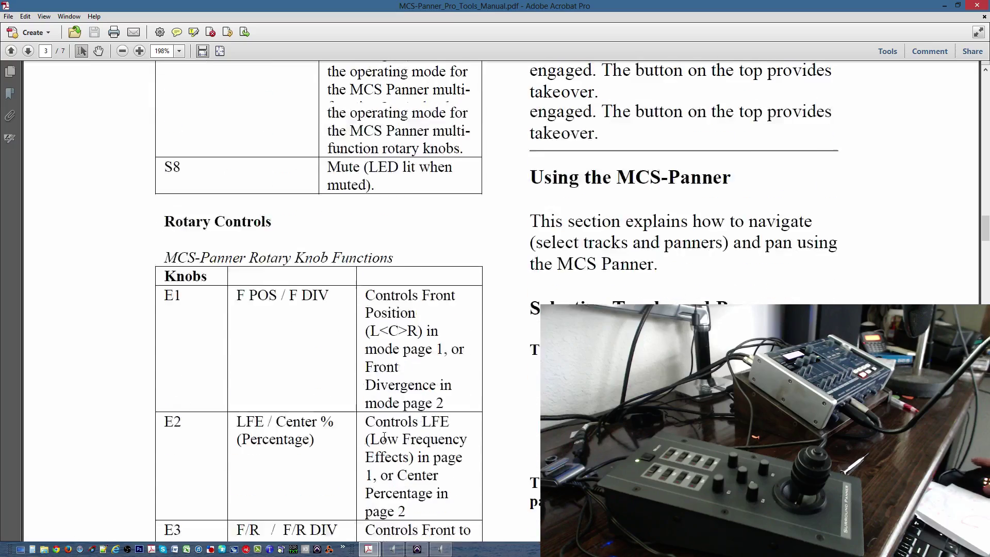
pyautogui.scroll(3, 383, 410)
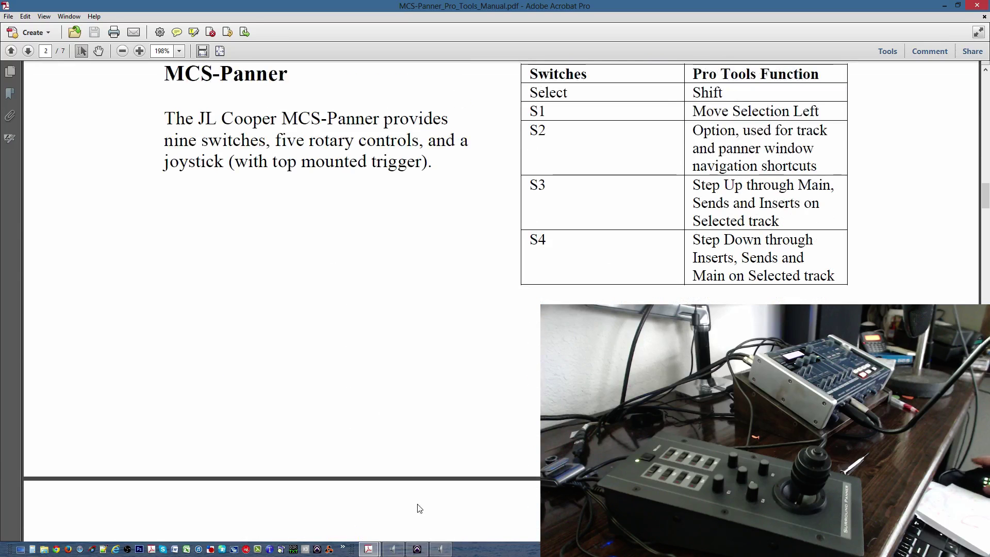
pyautogui.moveTo(421, 552)
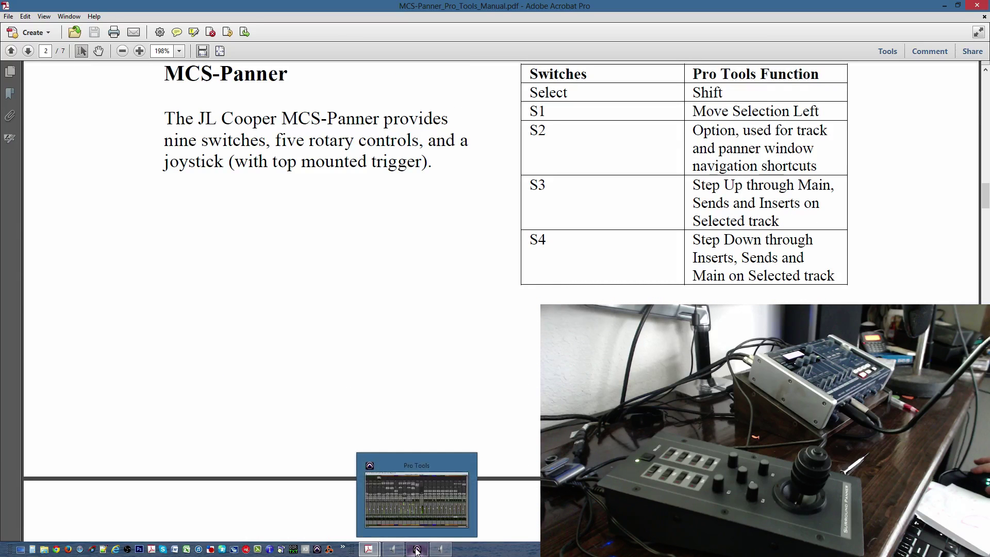
# Step: Bring the Pro Tools mix for the surround test session back to the front
pyautogui.click(417, 507)
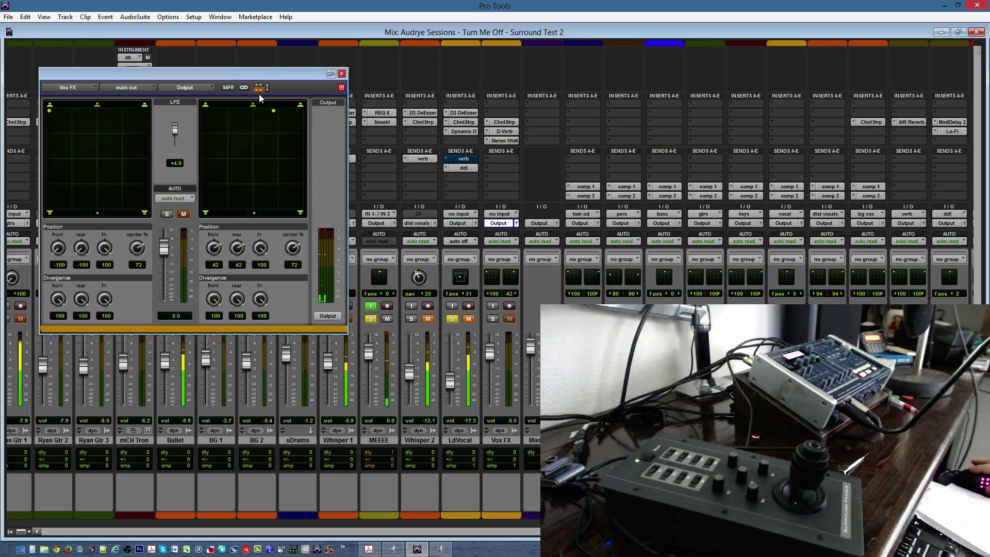
# Step: Drag the Vox FX right channel's panner dot to the top-right corner, 100 front and rear
pyautogui.moveTo(273, 110); pyautogui.dragTo(302, 111)
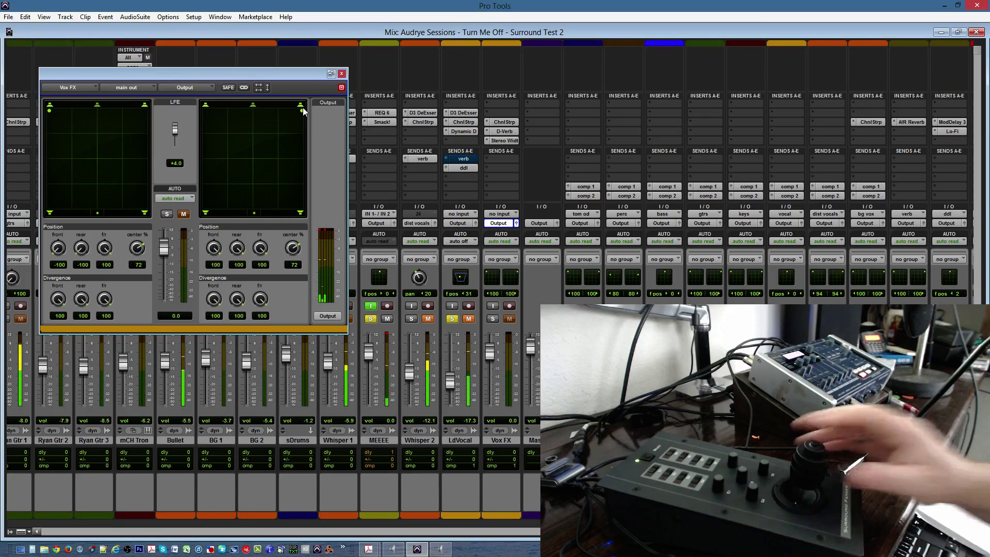